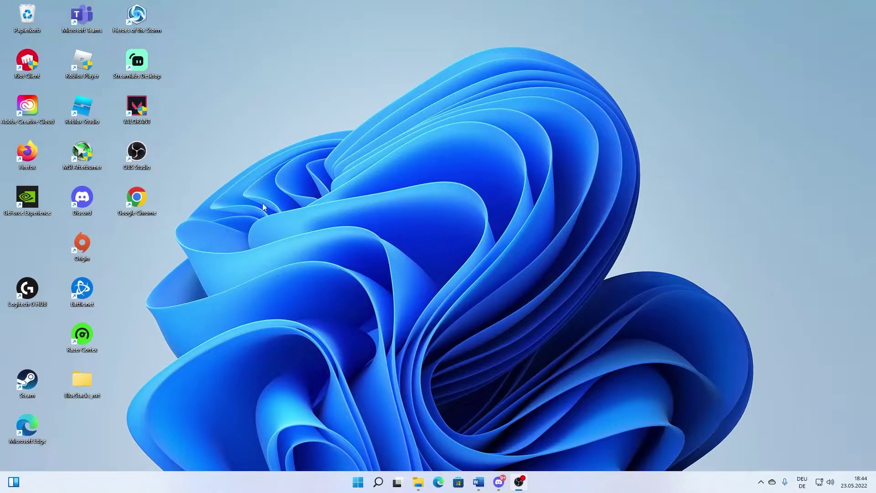
Launch Discord and open the voice and video chat page (Sprach- & Videochat) of the user settings
double_click(90, 194)
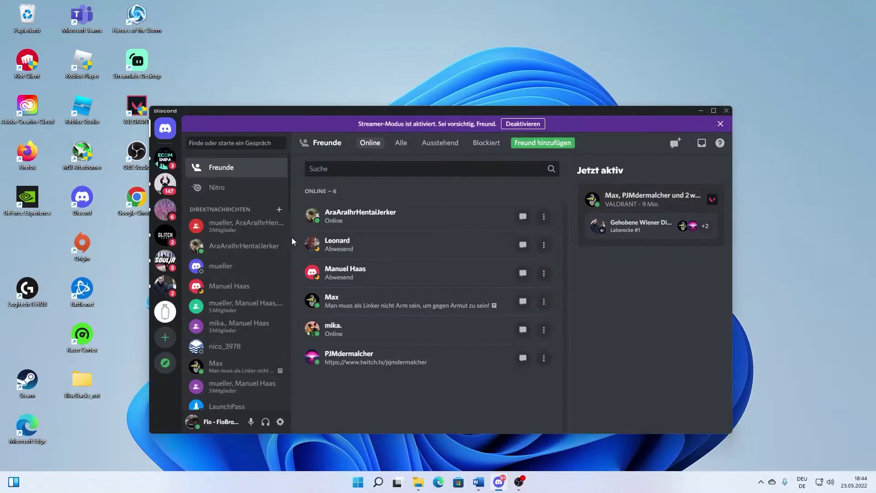
drag(524, 115, 549, 103)
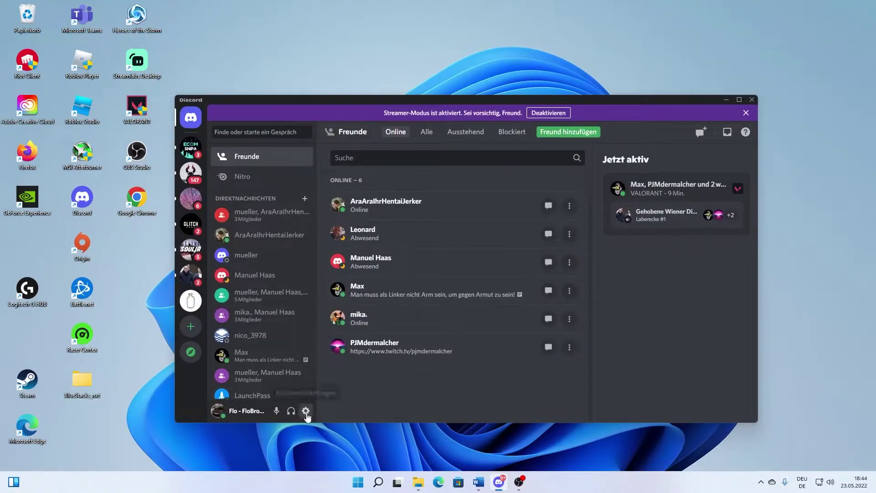
click(306, 411)
scroll(288, 277, down, 1)
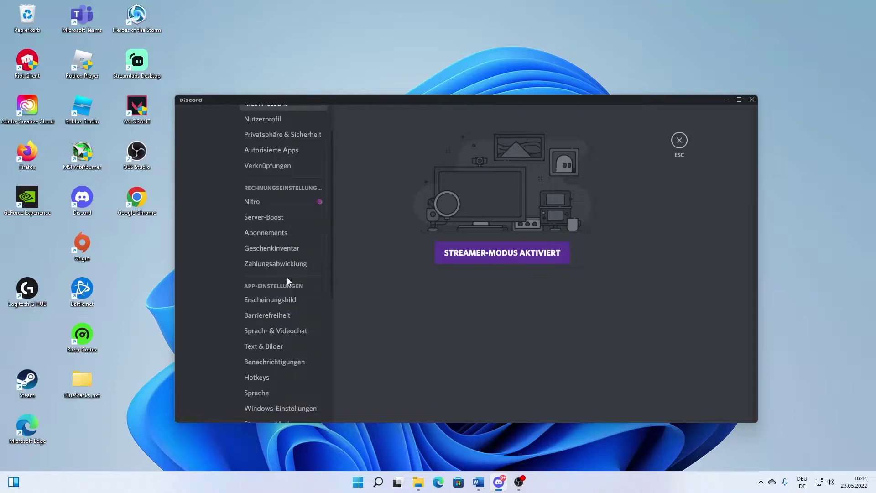
scroll(287, 280, down, 1)
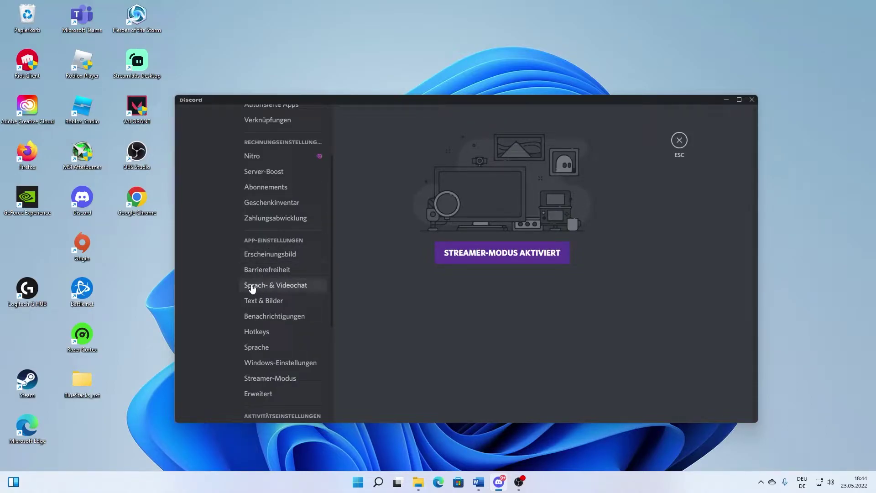
click(286, 286)
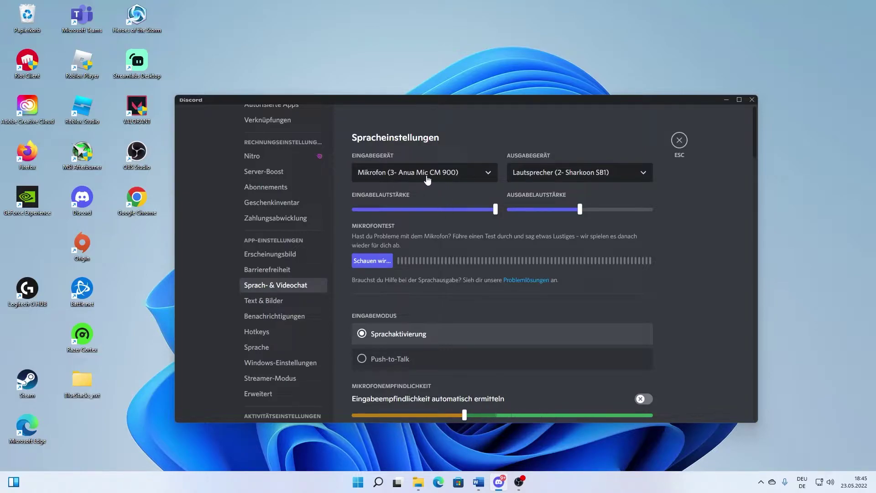
Set the microphone input volume to its maximum and fine-tune the manual input sensitivity threshold
mouse_move(493, 210)
mouse_down()
mouse_move(442, 201)
mouse_move(517, 202)
mouse_move(479, 211)
mouse_move(502, 211)
mouse_up()
scroll(470, 250, down, 2)
scroll(452, 244, up, 1)
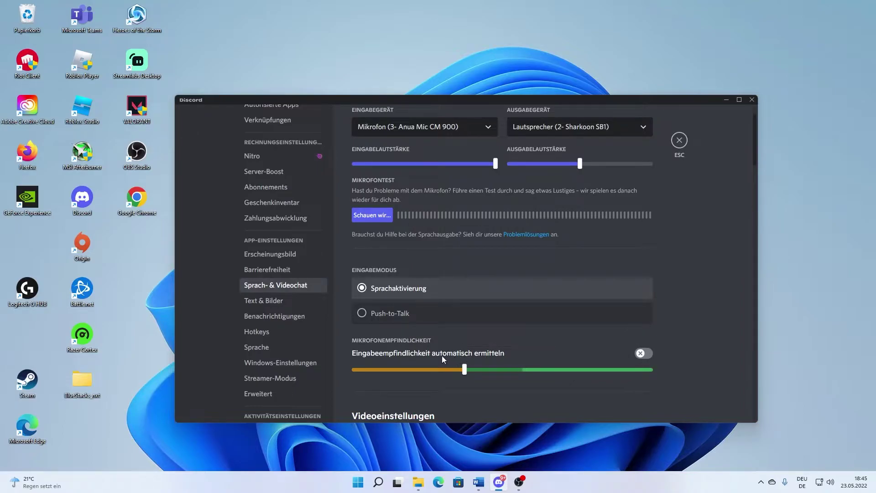
mouse_move(465, 370)
mouse_down()
mouse_move(452, 370)
mouse_move(462, 370)
mouse_up()
drag(462, 367, 465, 368)
Review the video settings, background noise suppression, codec and voice processing options on the voice and video page
scroll(464, 388, down, 2)
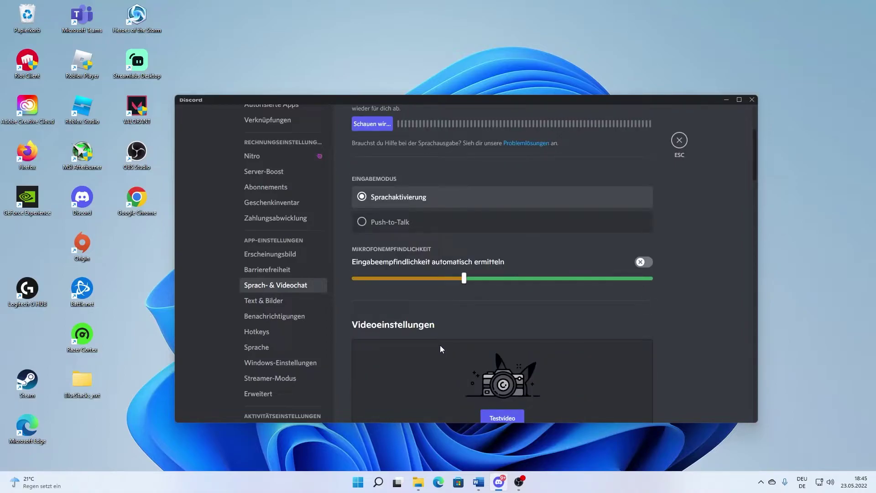
scroll(442, 355, down, 2)
scroll(442, 352, up, 2)
scroll(511, 320, down, 5)
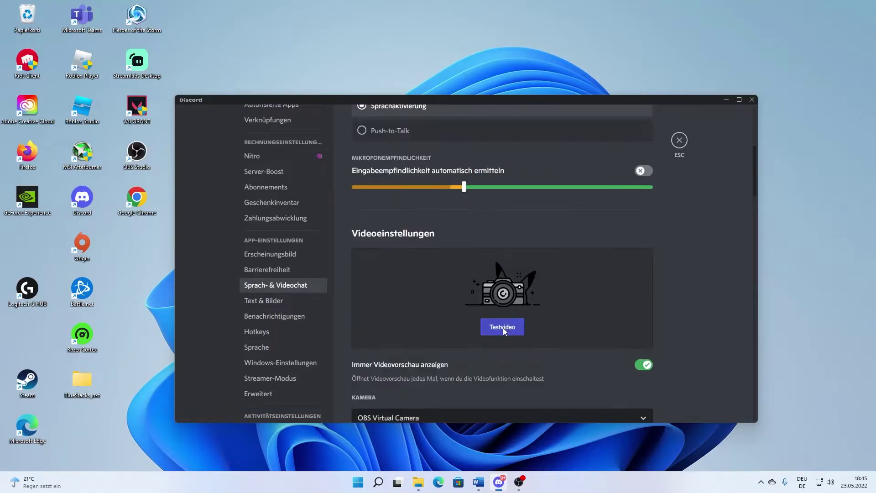
scroll(475, 321, down, 5)
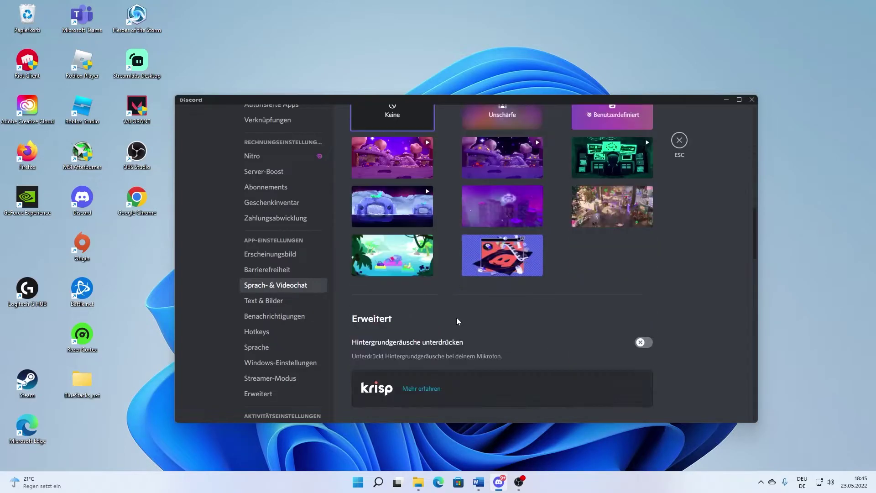
scroll(397, 342, down, 2)
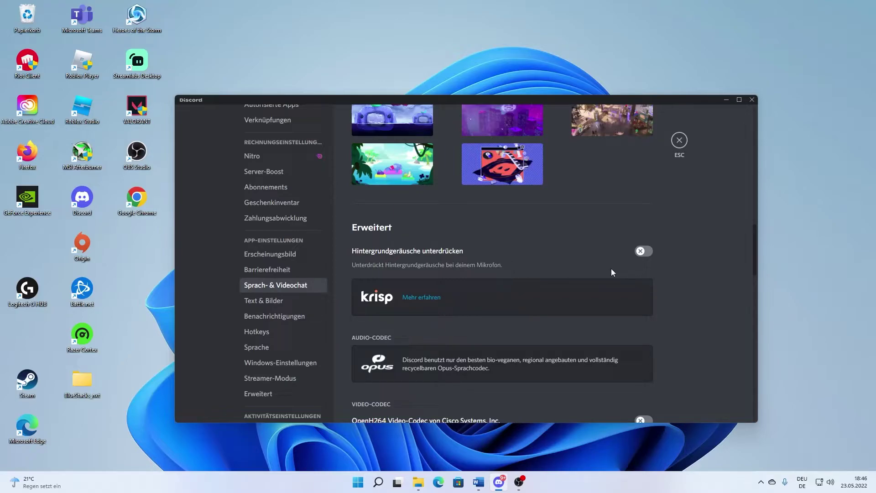
scroll(550, 289, down, 2)
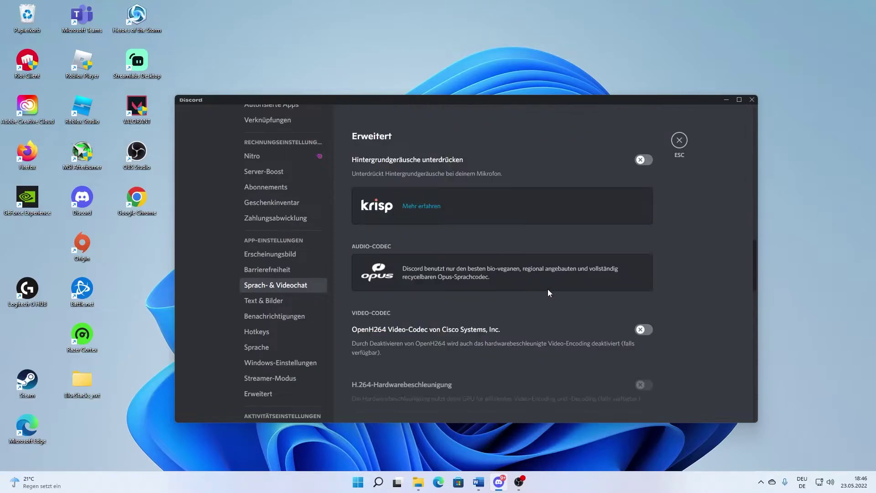
scroll(404, 286, down, 1)
scroll(412, 286, up, 1)
scroll(531, 338, down, 1)
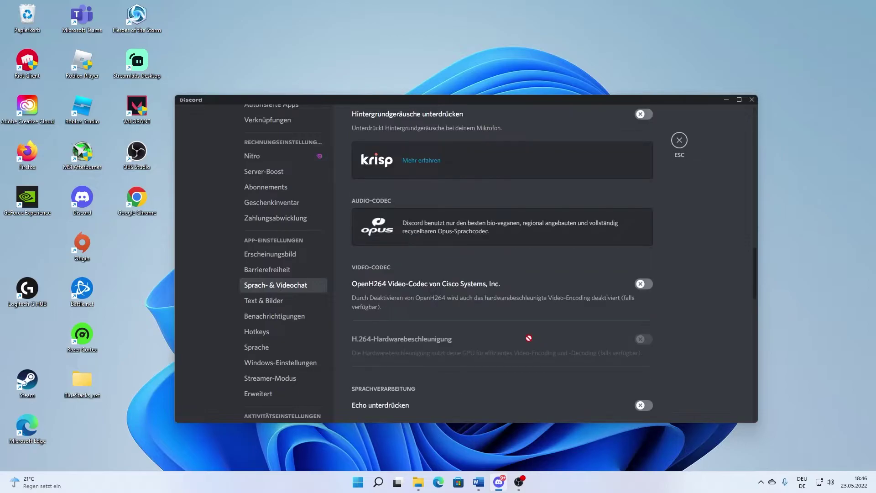
scroll(476, 326, down, 1)
scroll(474, 326, down, 1)
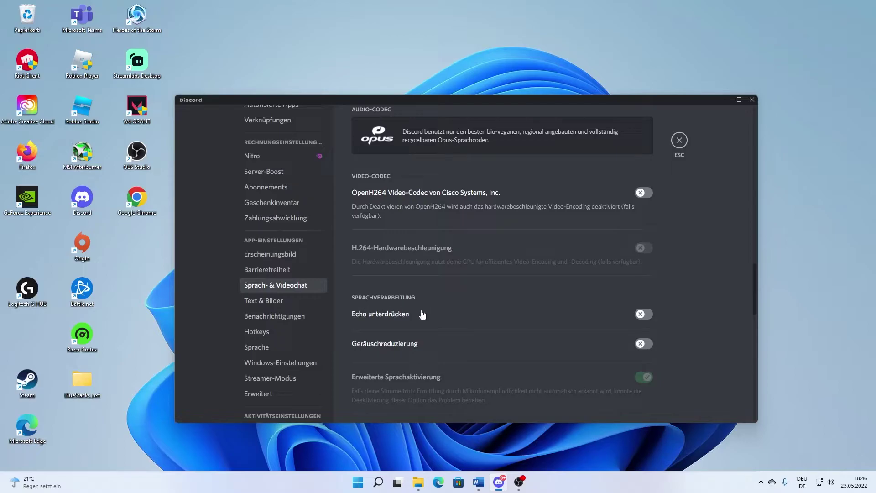
scroll(424, 313, down, 2)
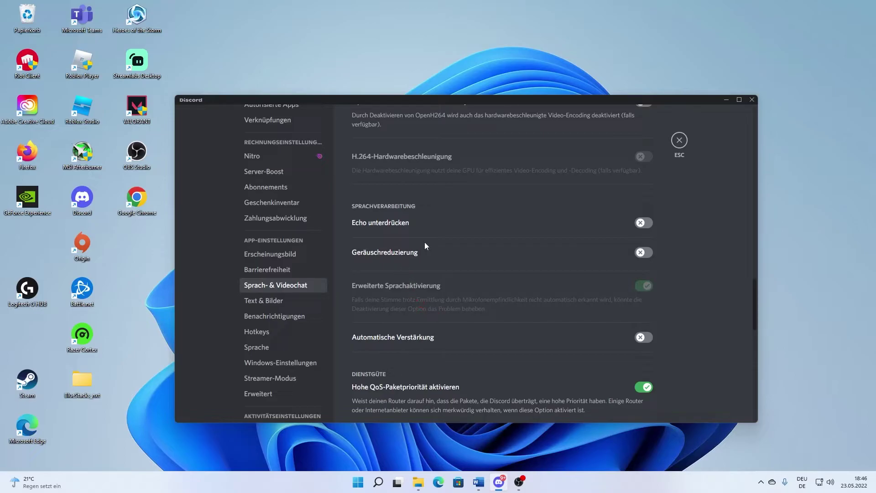
Check the QoS, attenuation and audio subsystem options, plus the screen sharing, voice diagnosis and debugging settings
scroll(483, 272, up, 20)
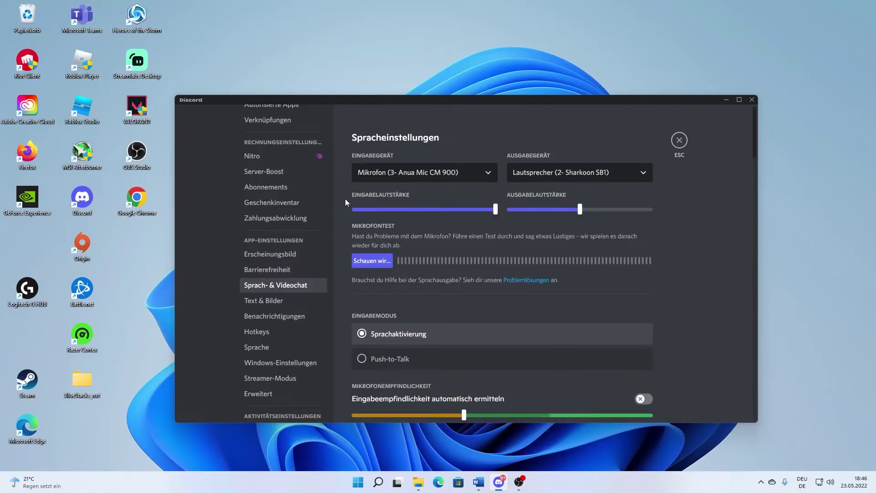
scroll(532, 344, down, 20)
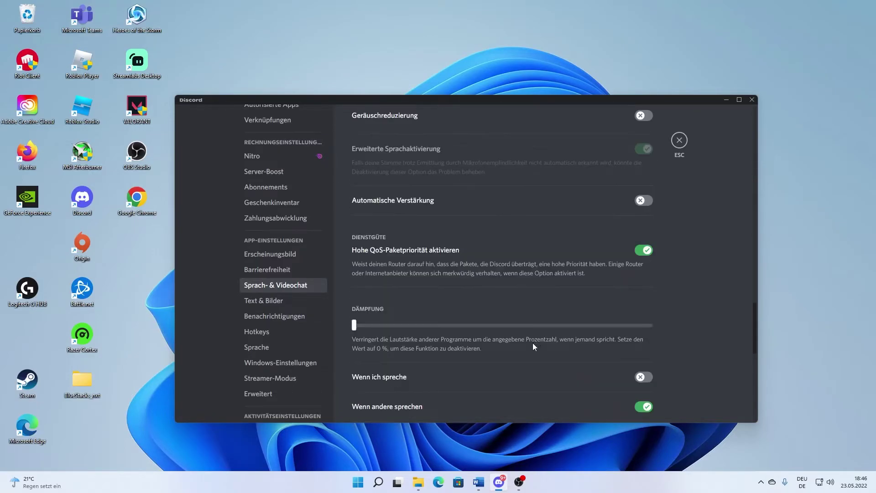
scroll(531, 344, up, 1)
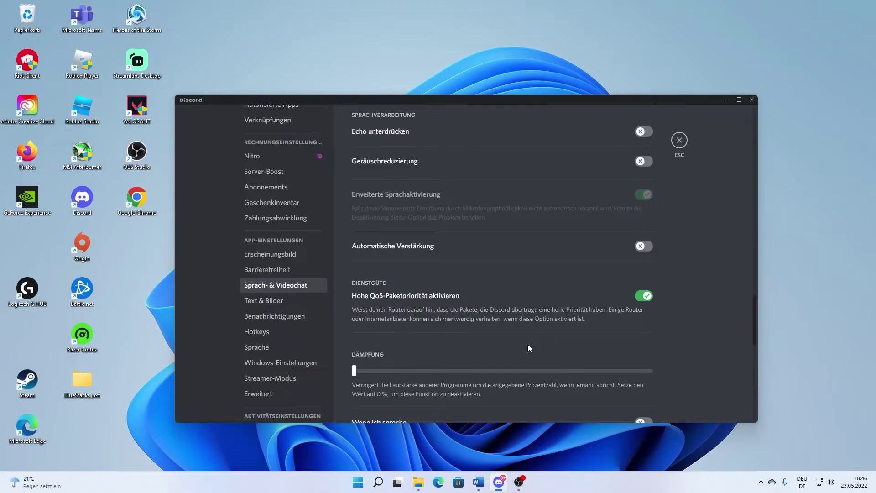
scroll(524, 341, down, 1)
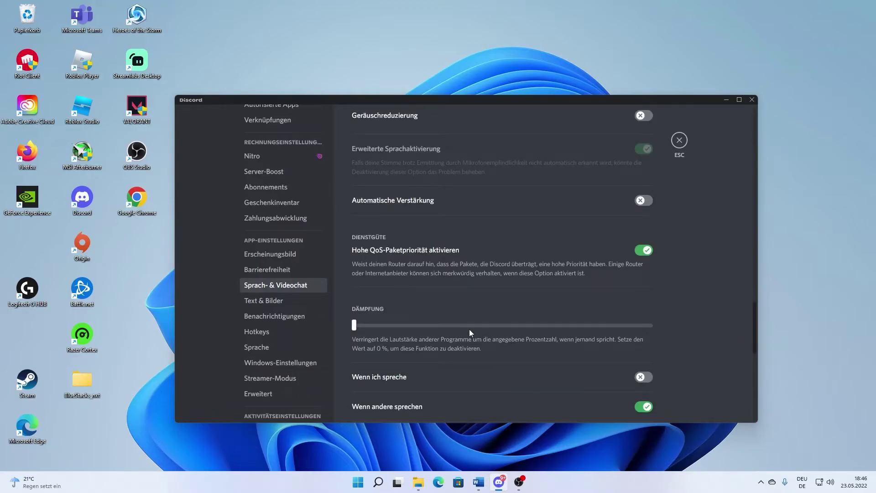
scroll(440, 325, down, 1)
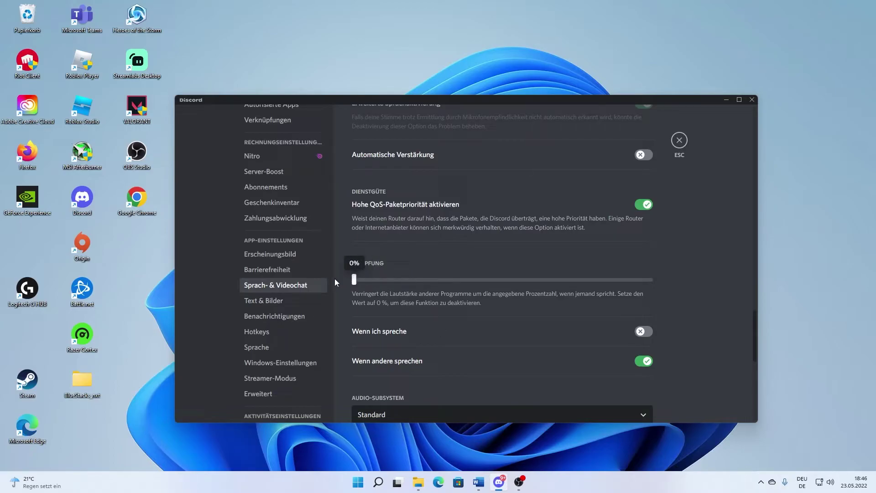
scroll(396, 315, down, 1)
scroll(396, 315, down, 1)
click(385, 326)
click(386, 327)
scroll(385, 327, down, 3)
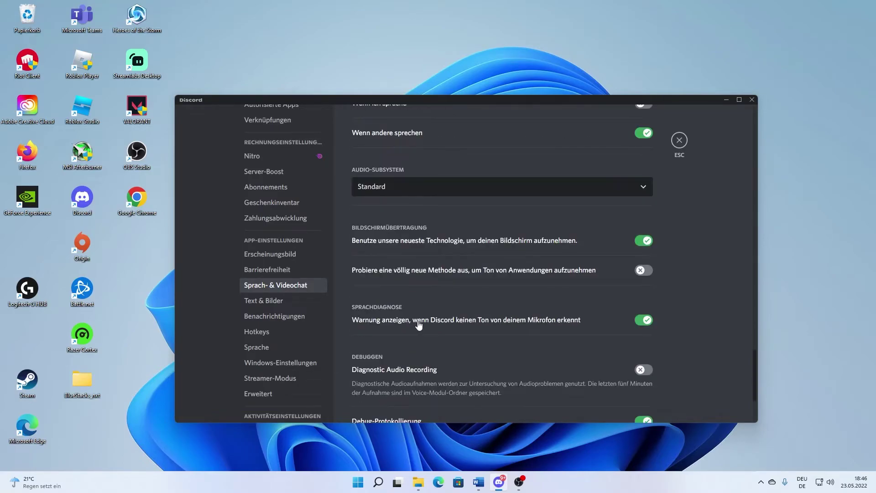
scroll(418, 324, down, 3)
scroll(483, 322, up, 1)
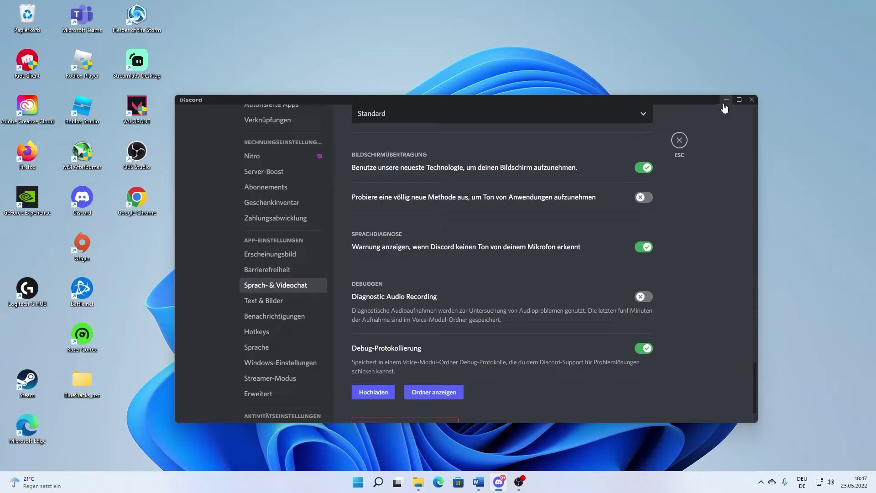
Open the Windows sound settings and select the microphone "3- Anua Mic CM 900" as the input device
right_click(830, 481)
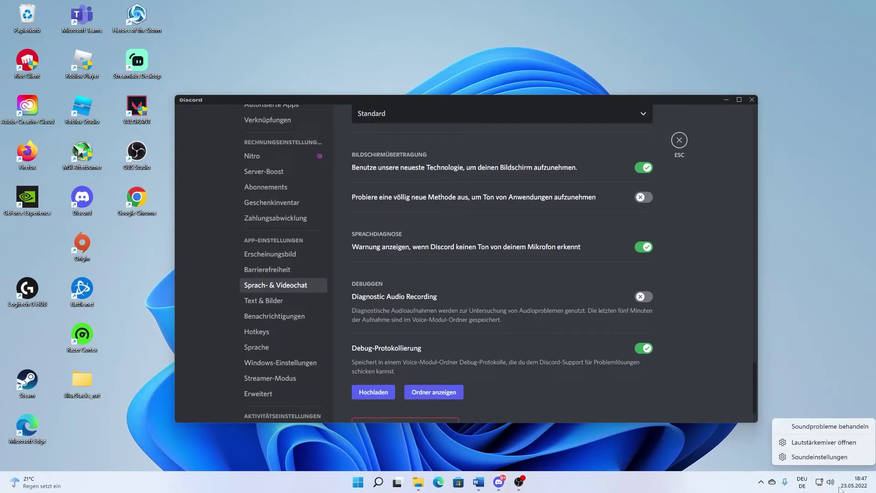
click(819, 457)
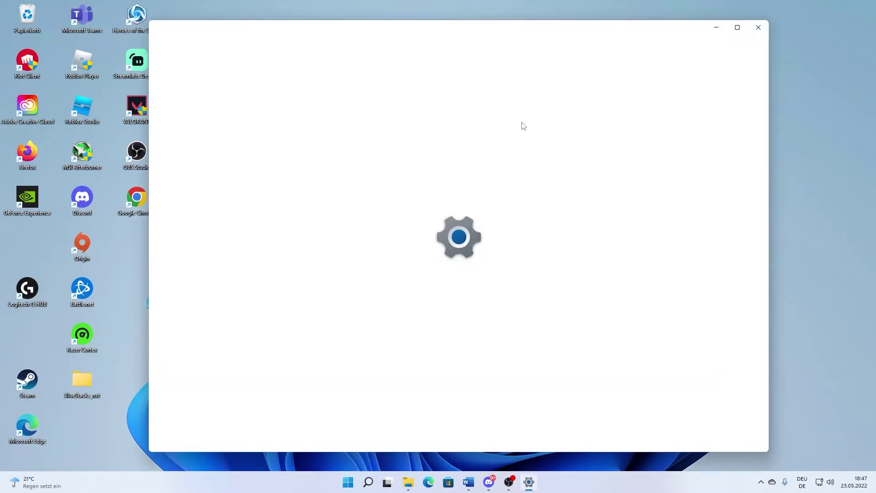
scroll(442, 281, down, 4)
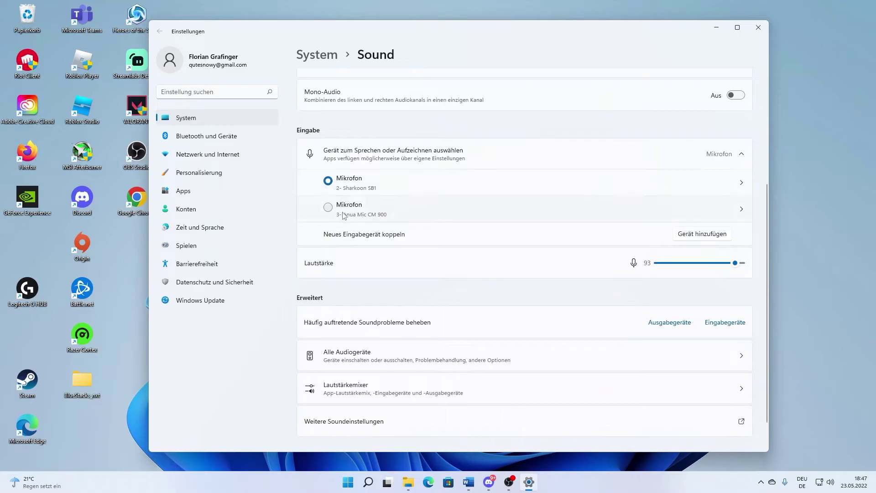
click(341, 211)
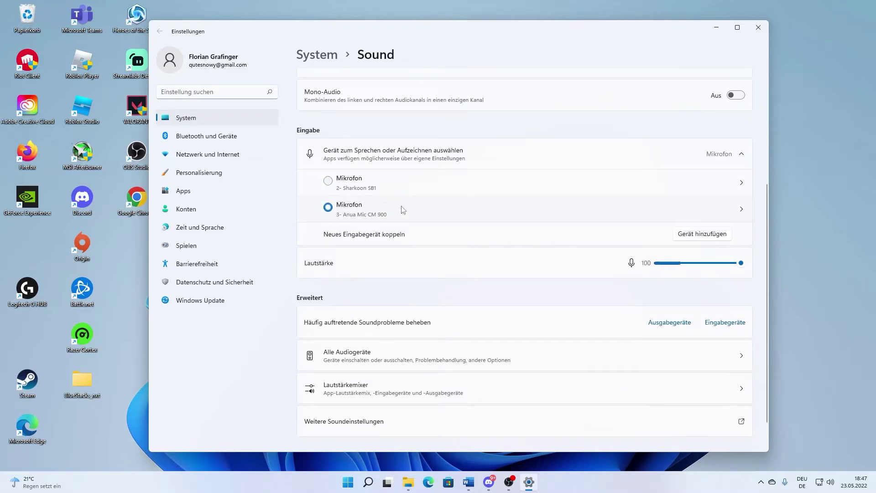
Open the properties of the "3- Anua Mic CM 900" input device
click(744, 211)
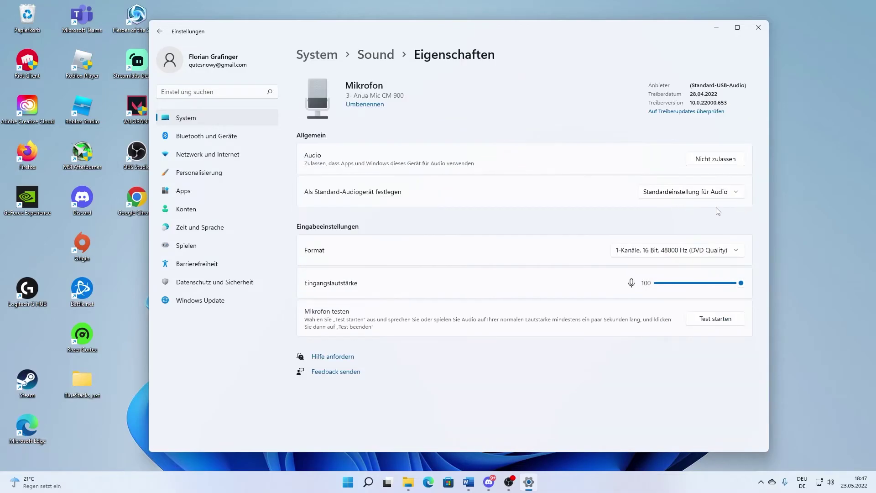
click(371, 57)
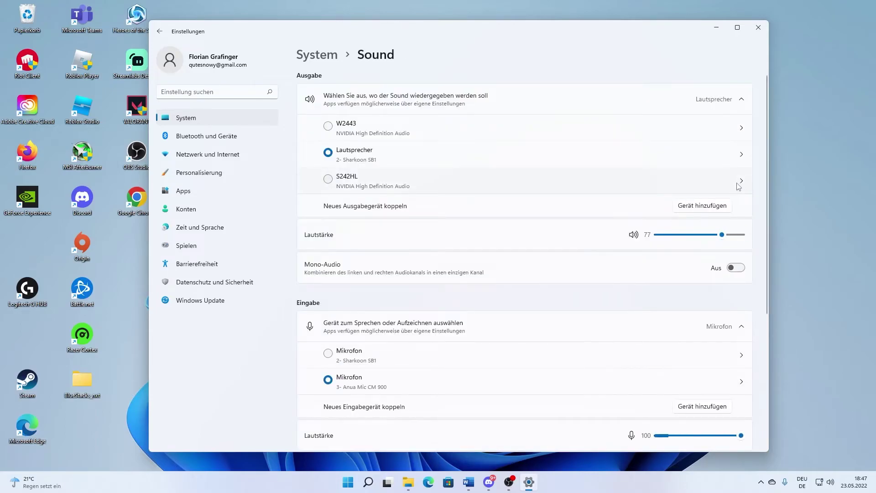
scroll(619, 279, down, 2)
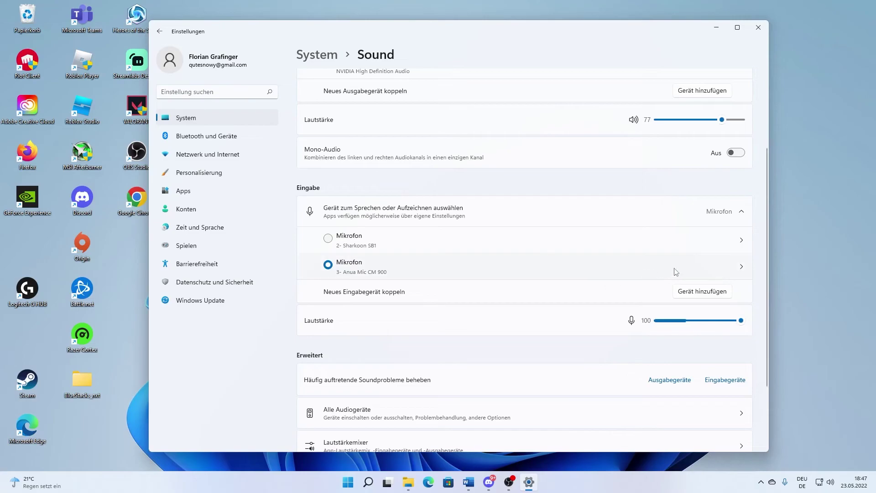
click(744, 269)
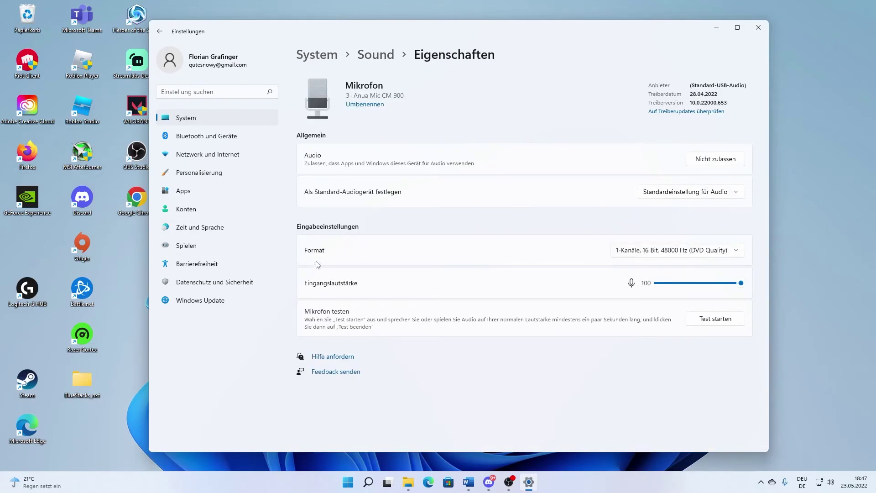
Check the microphone's available audio formats and set its input volume to 100, closing the Windows settings
click(691, 249)
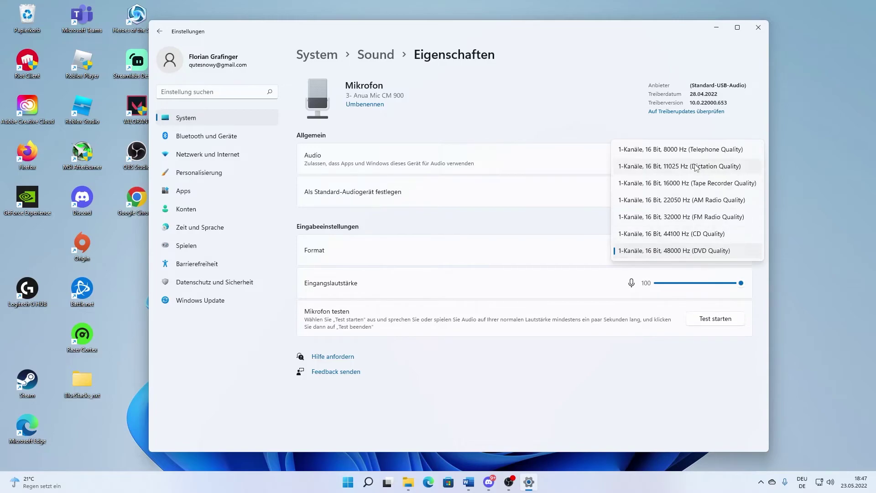
click(707, 138)
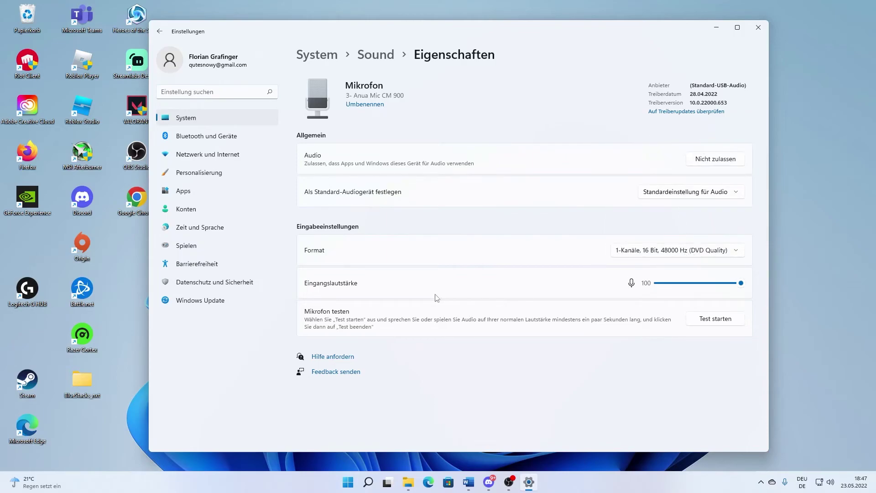
drag(742, 283, 769, 281)
click(760, 26)
Open the advanced page (Erweitert) of the Discord settings and review the developer mode and hardware acceleration options
scroll(571, 294, down, 1)
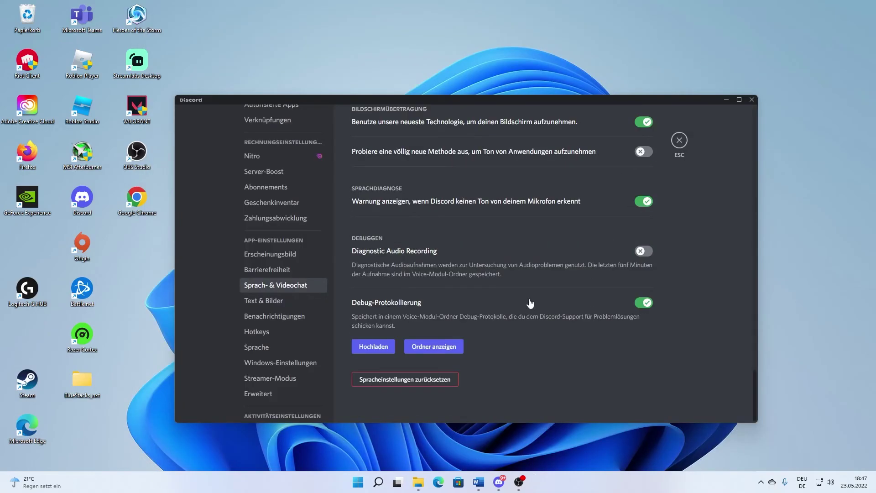
scroll(283, 351, down, 1)
click(283, 349)
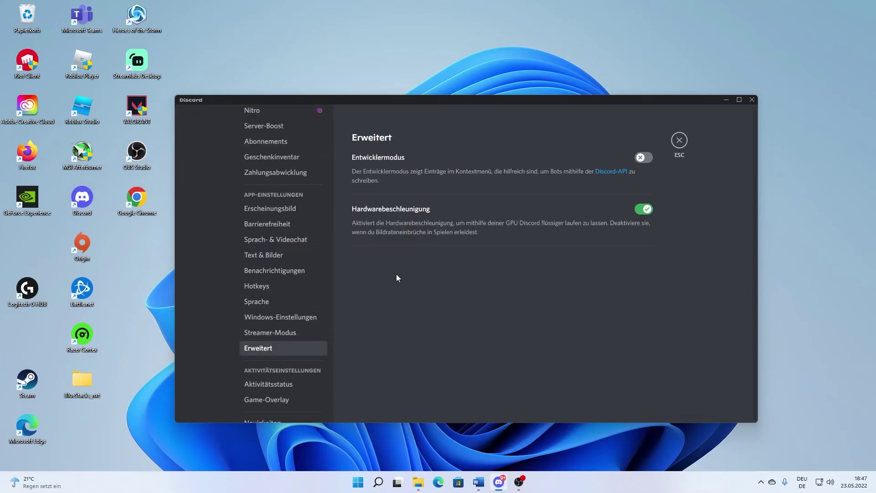
scroll(284, 273, down, 3)
scroll(285, 276, up, 3)
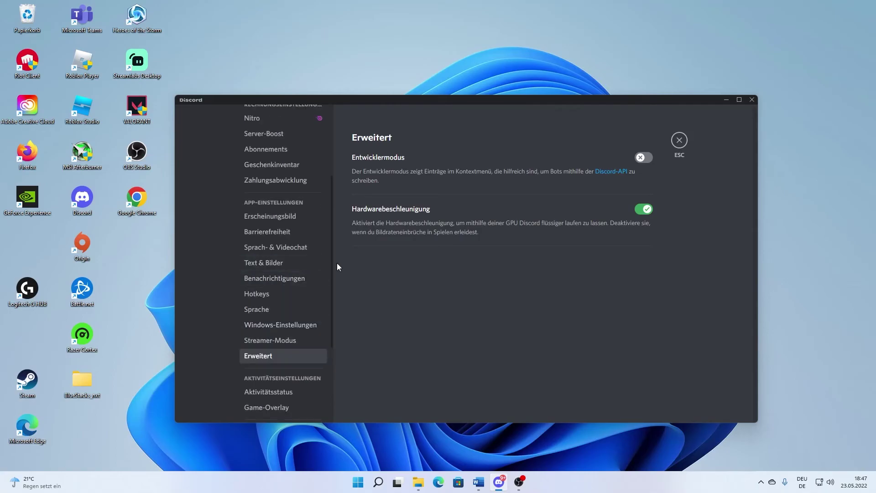